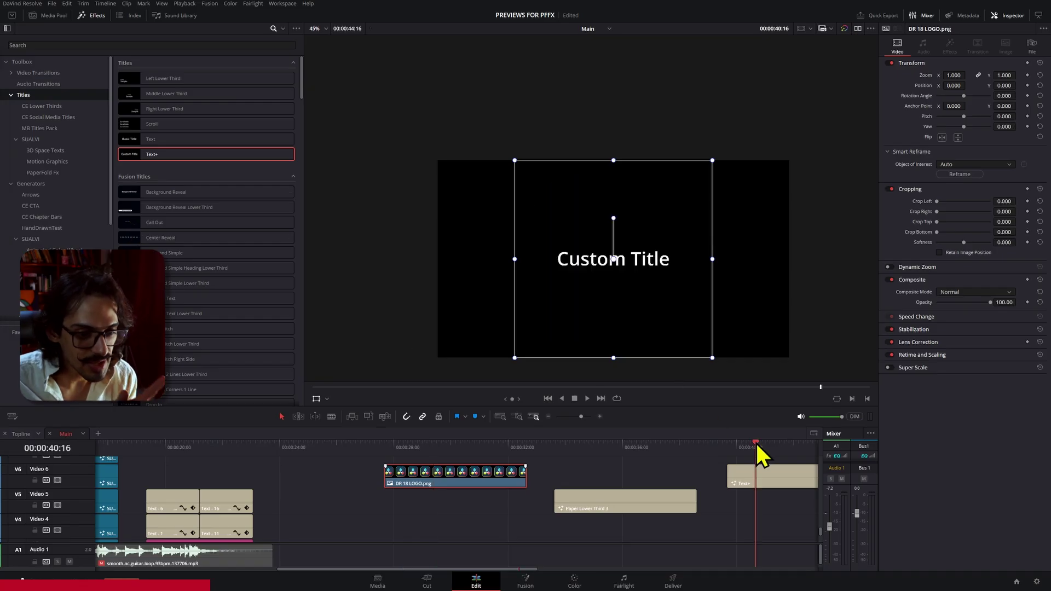
Set the Custom Title Text+ clip's font to News Gothic Std in the Inspector
click(756, 483)
scroll(749, 487, right, 1)
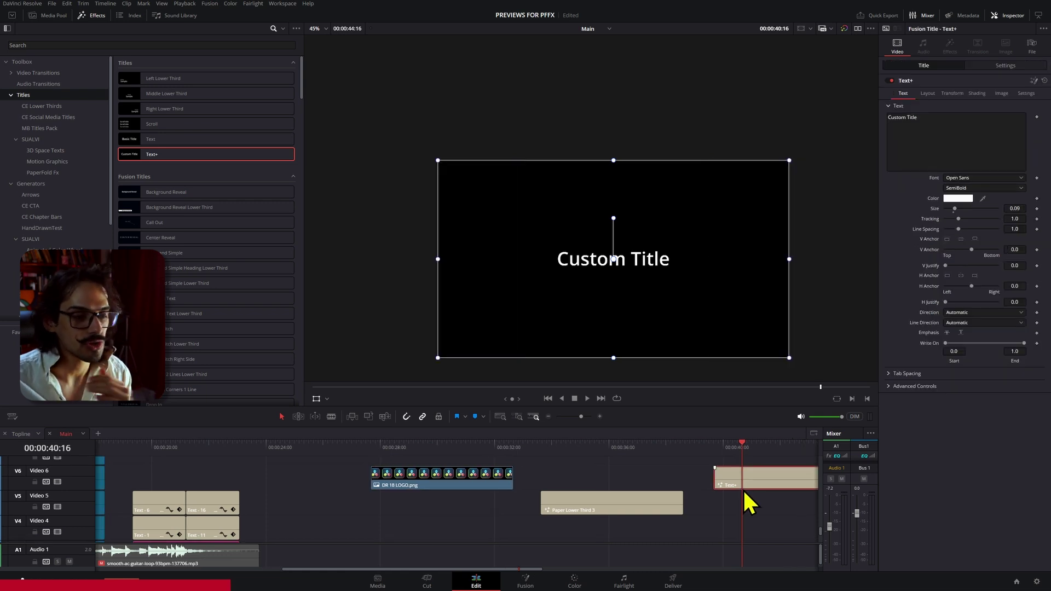
click(954, 181)
click(975, 265)
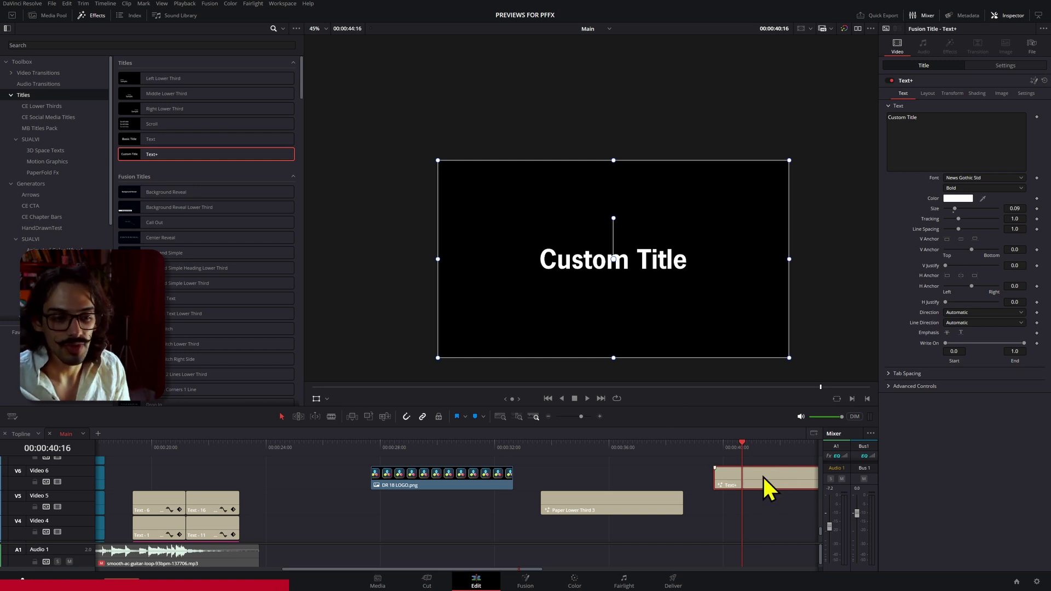
Alt-drag a copy of the title clip upward, then undo the duplicate with Ctrl+Z
drag(760, 479, 759, 465)
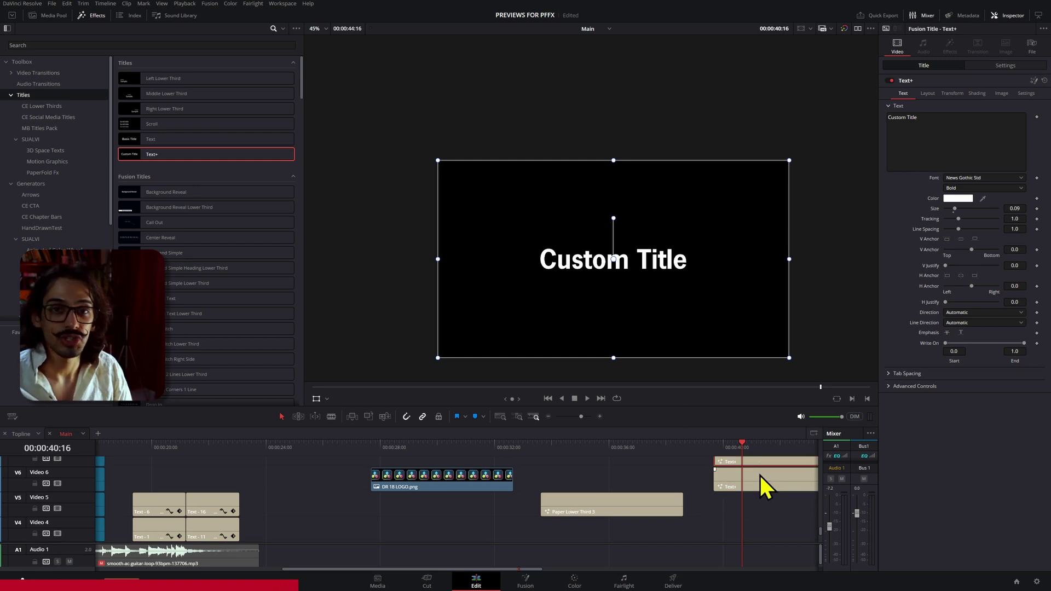
key(ctrl+z)
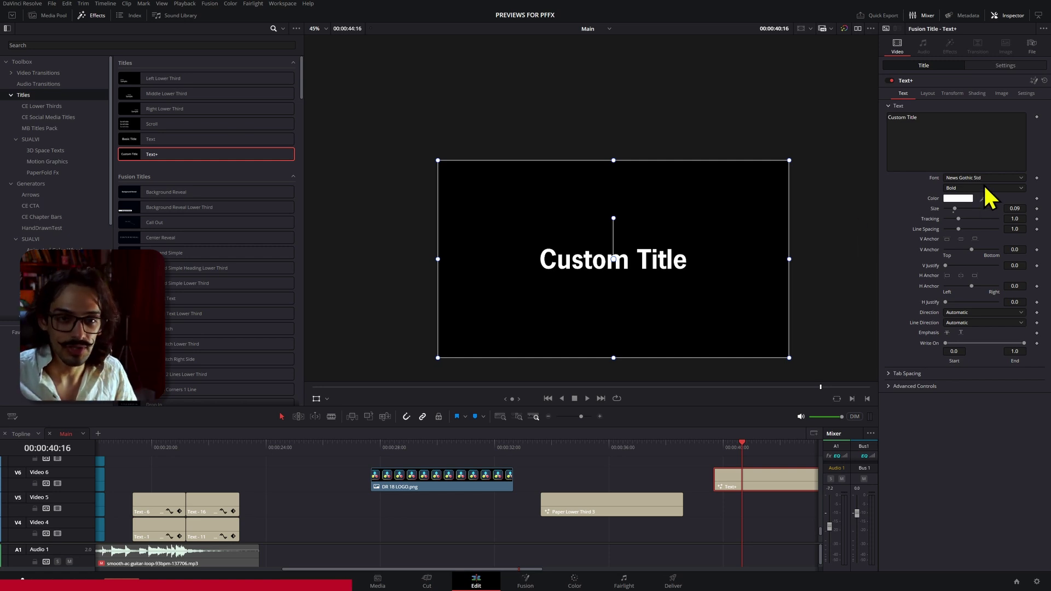
scroll(505, 497, right, 5)
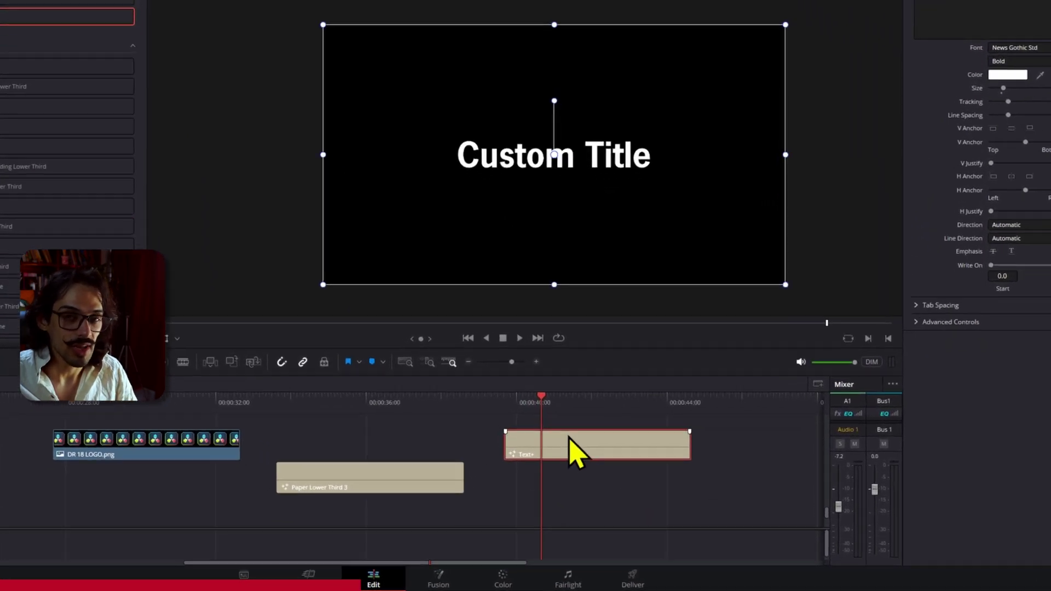
Make a new compound clip from the Text+ title and name it TITL
right_click(553, 427)
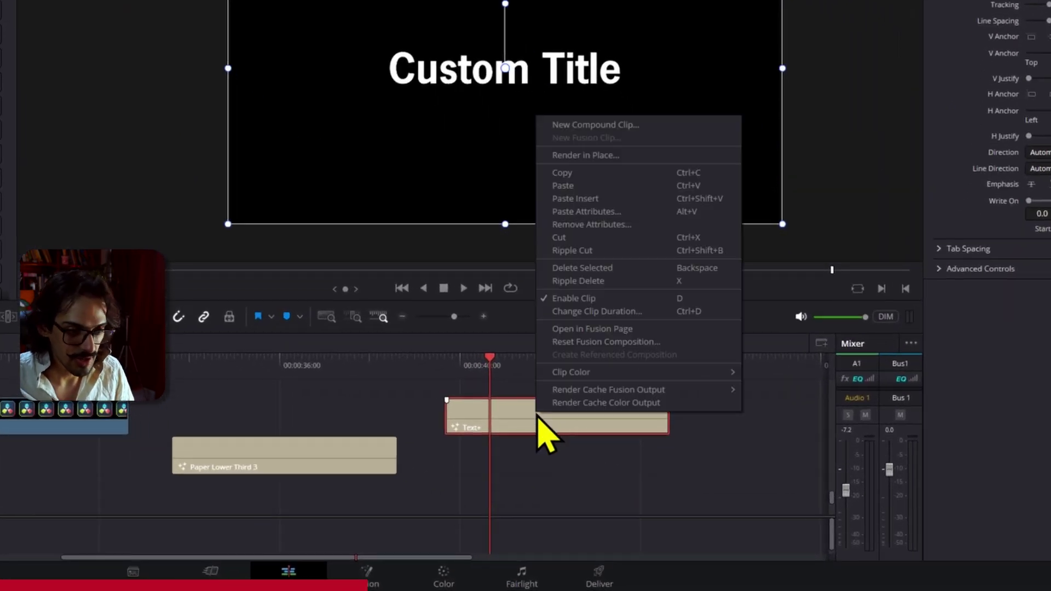
click(653, 128)
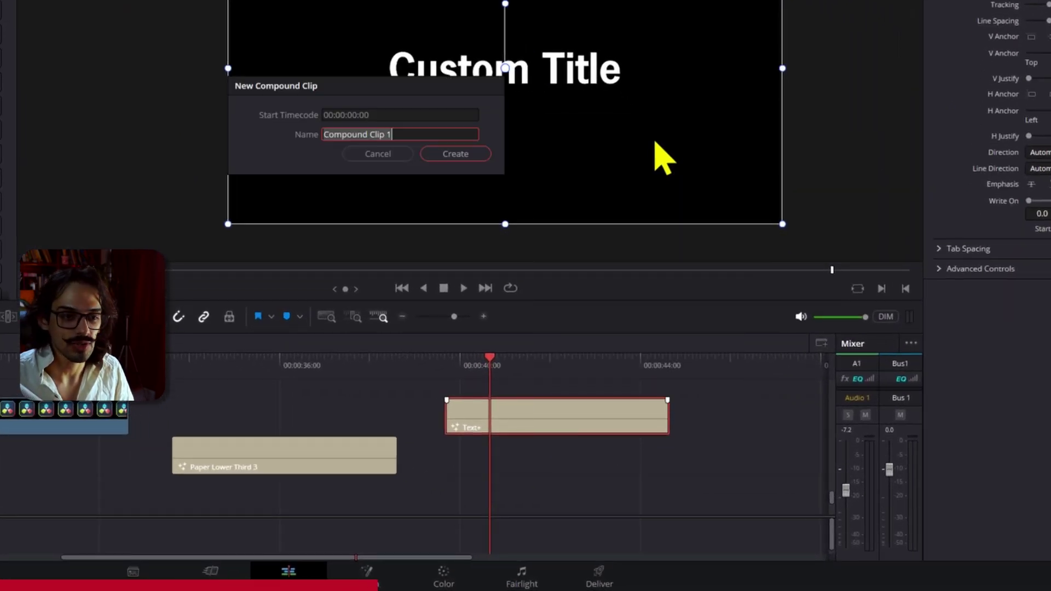
text(Ti)
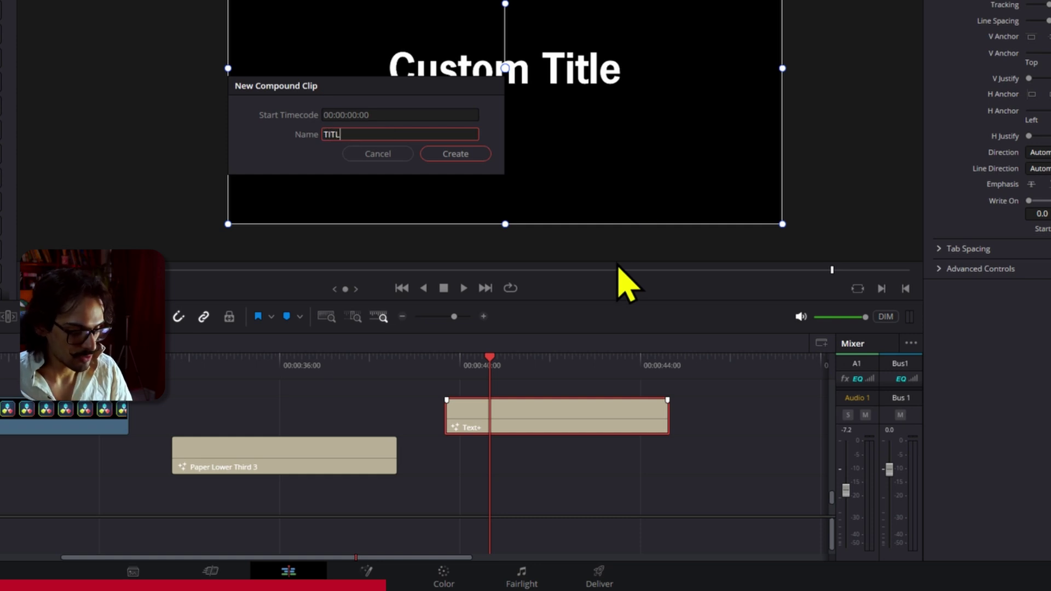
text(TL)
key(Return)
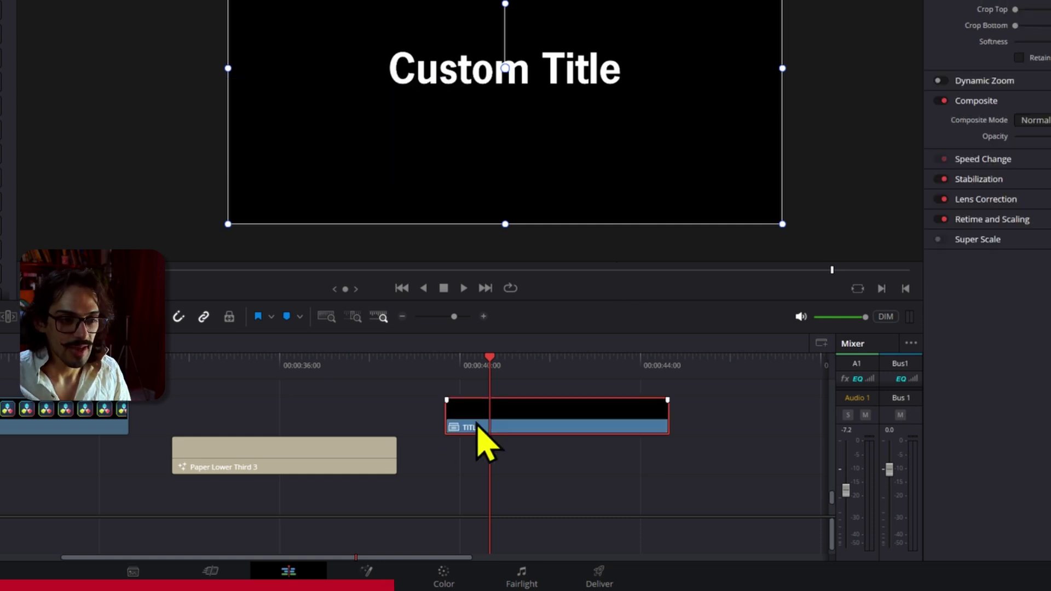
Park the playhead near 00:00:40:00 and apply Clip > Freeze Frame to TITL
click(461, 390)
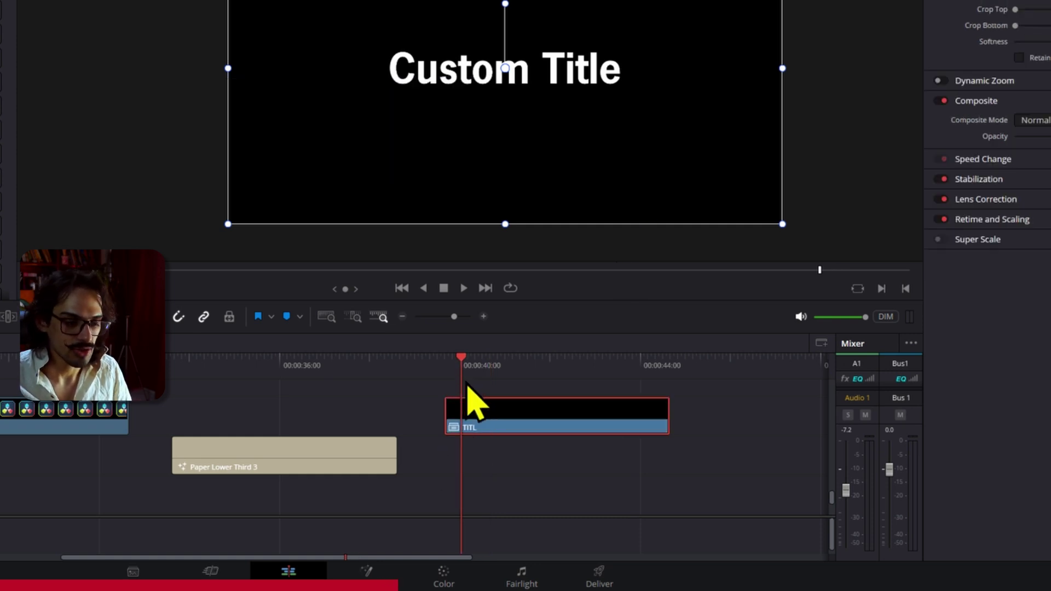
right_click(483, 423)
key(Escape)
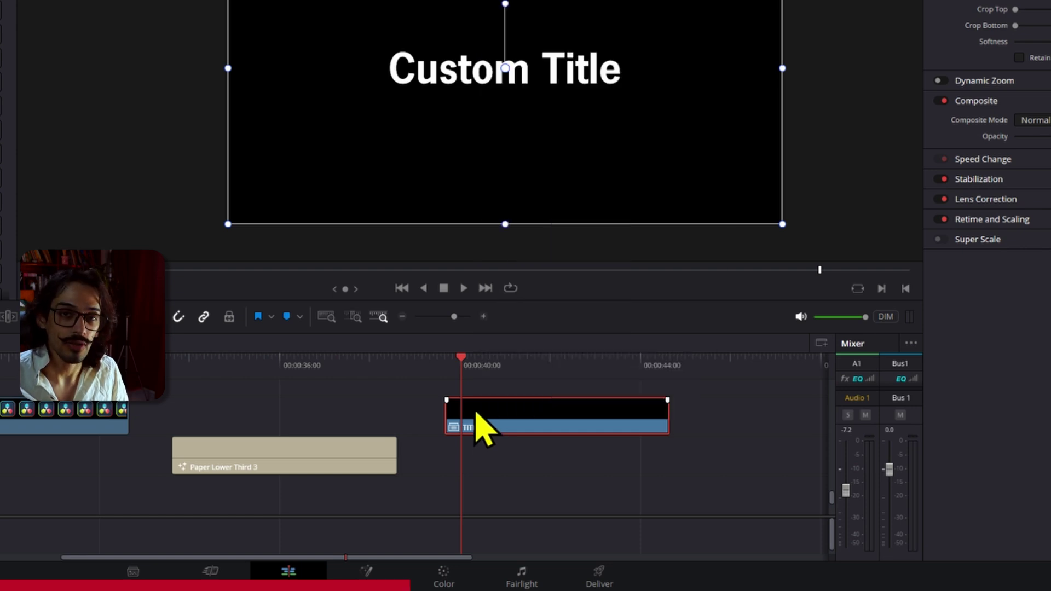
click(456, 390)
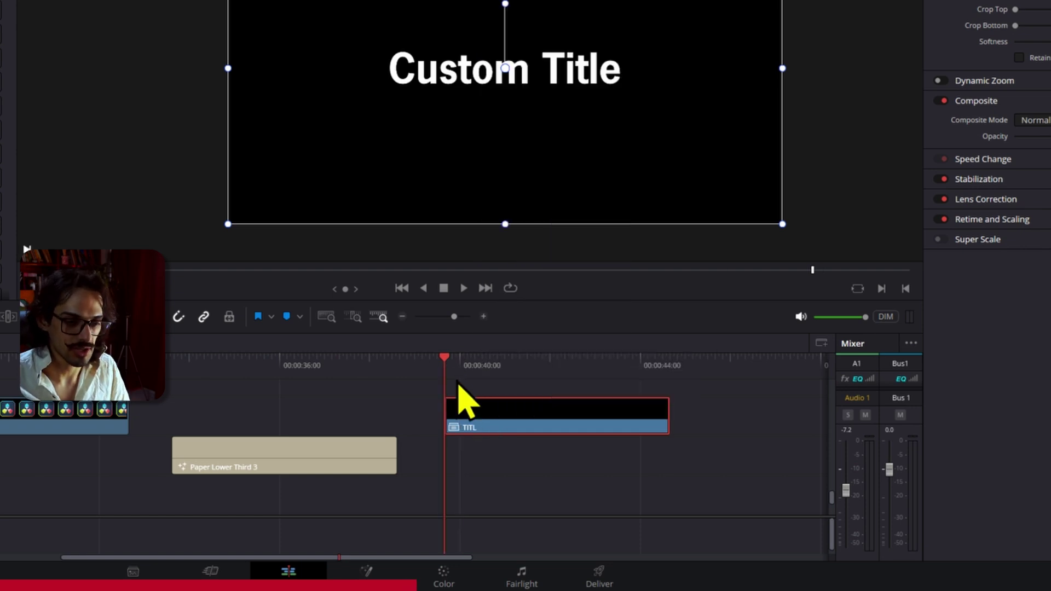
right_click(467, 426)
key(Escape)
click(495, 8)
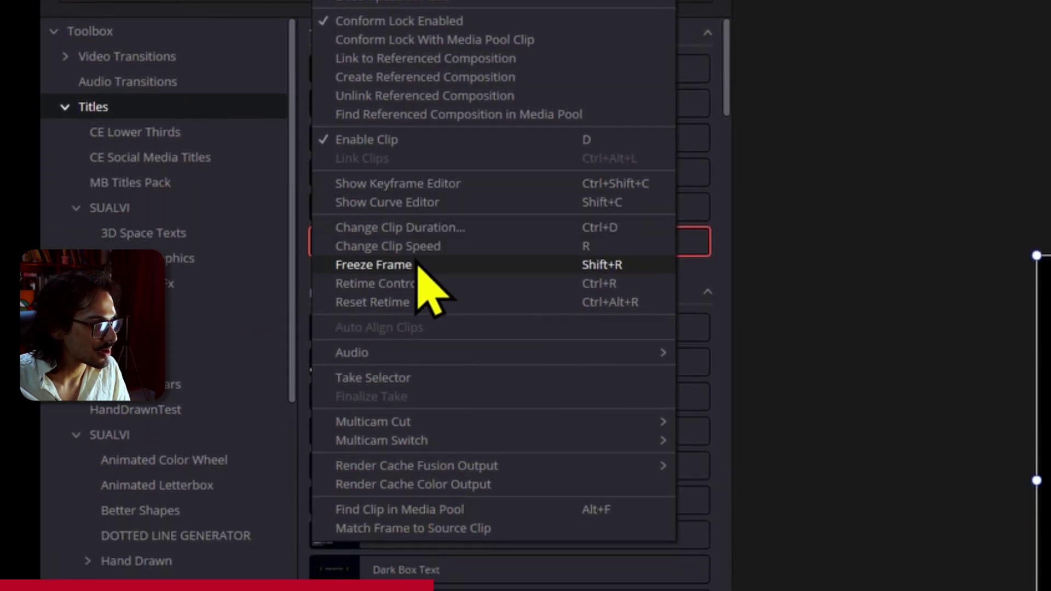
click(418, 265)
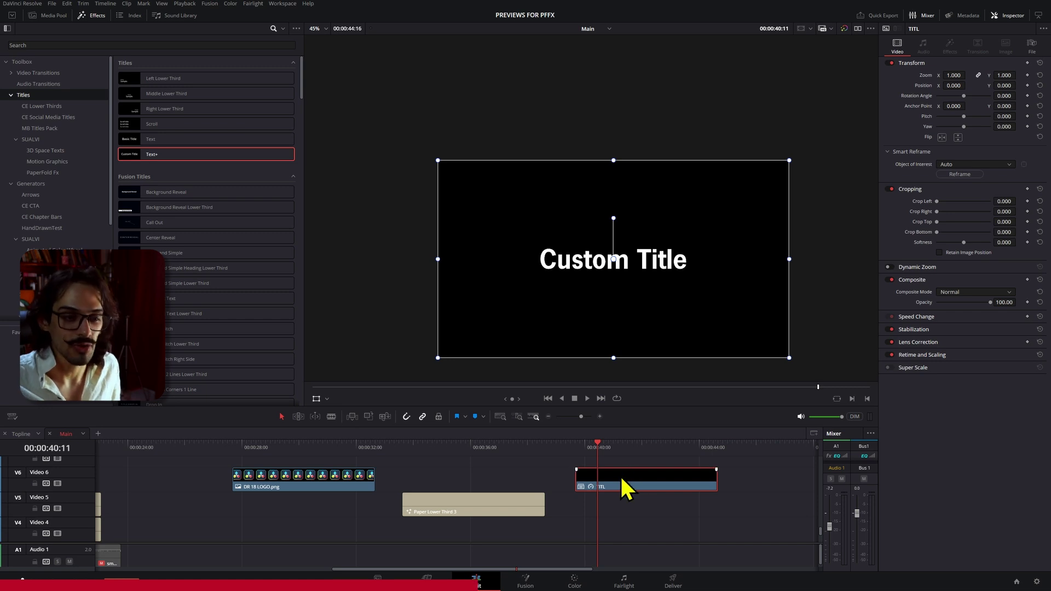
Scrub across the TITL clip to confirm the title stays frozen
mouse_move(593, 453)
mouse_down()
mouse_move(650, 455)
mouse_move(600, 453)
mouse_up()
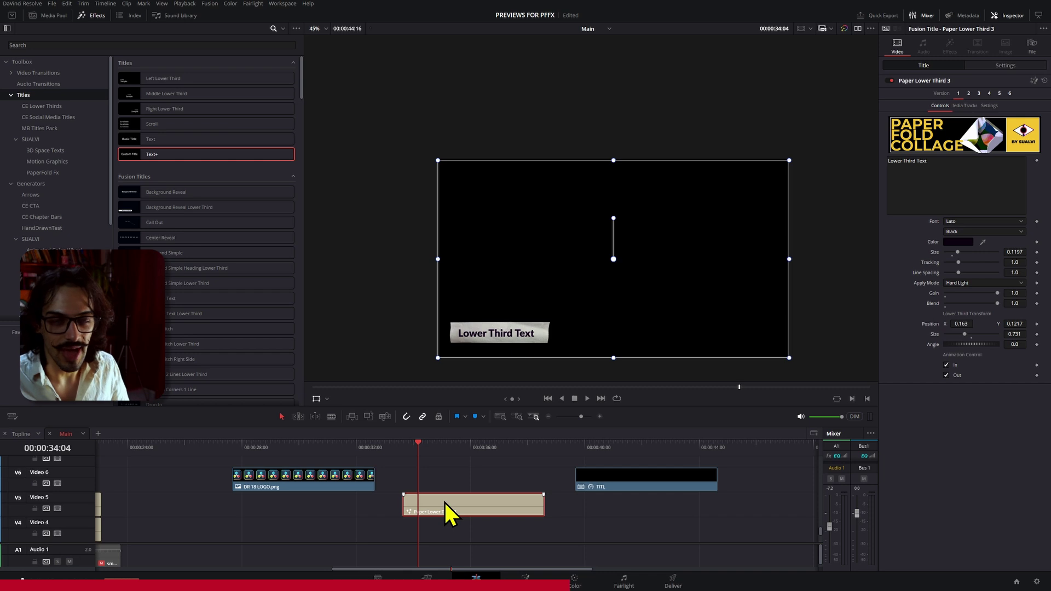
Alt-drag a copy of the Paper Lower Third 3 clip from V5 onto V6
drag(443, 505, 448, 480)
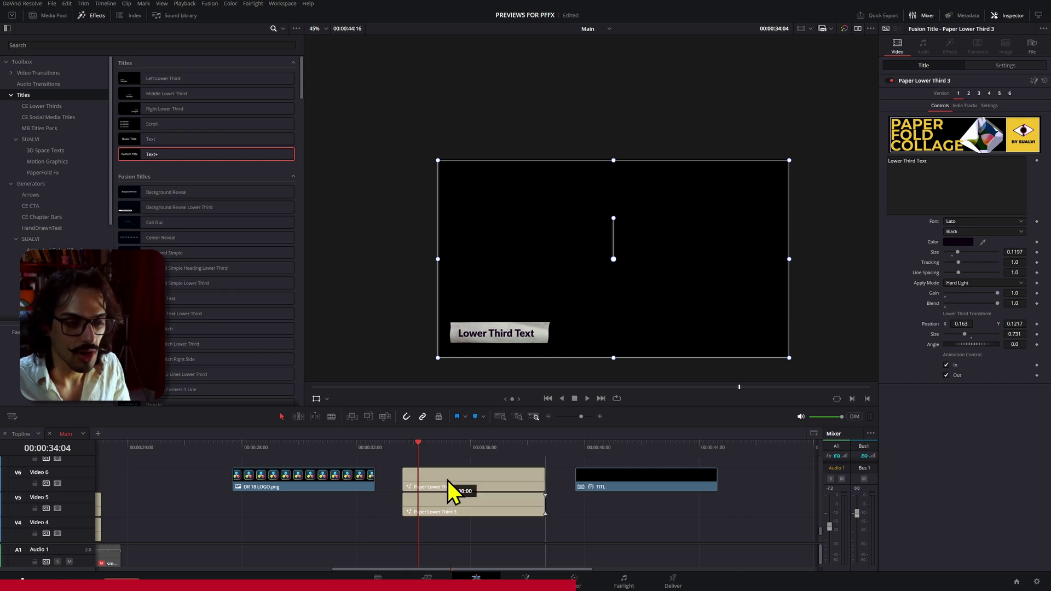
scroll(814, 354, up, 2)
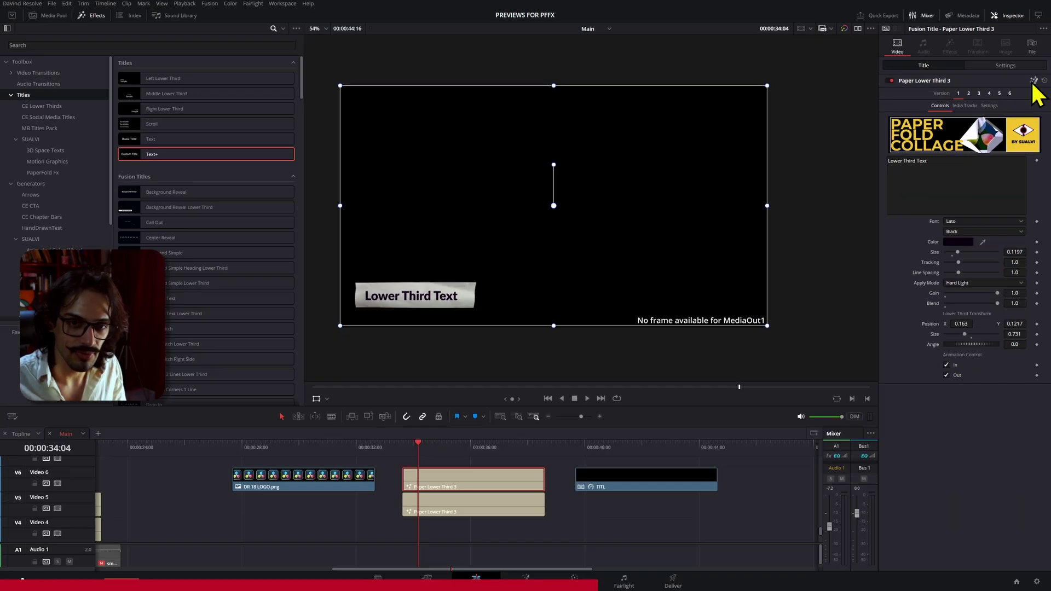
On the Fusion page, expand the PaperLowerThird3 group and shift it lower in the node graph
key(shift+5)
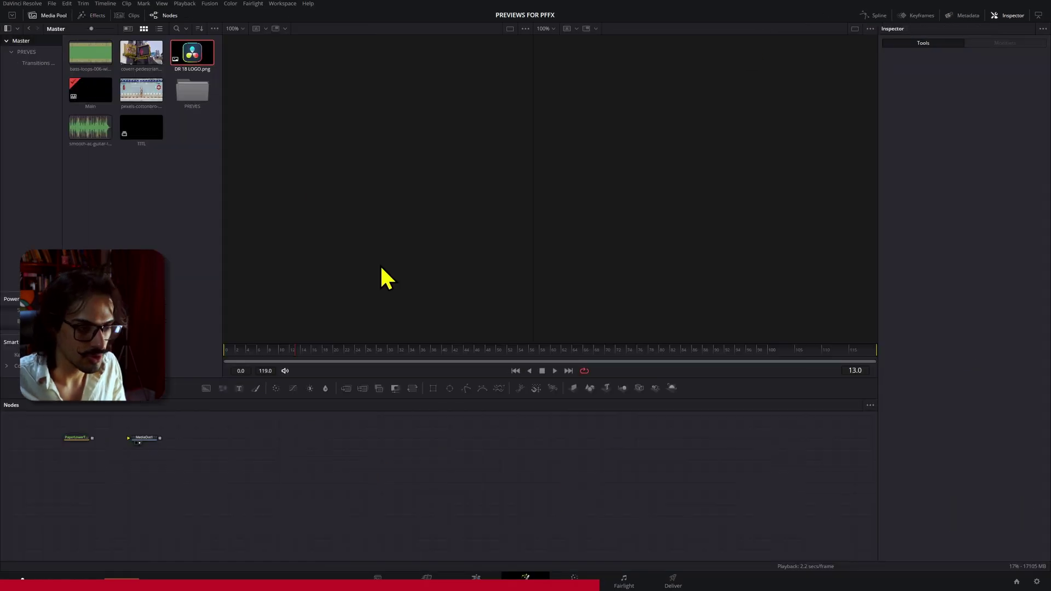
drag(328, 436, 390, 446)
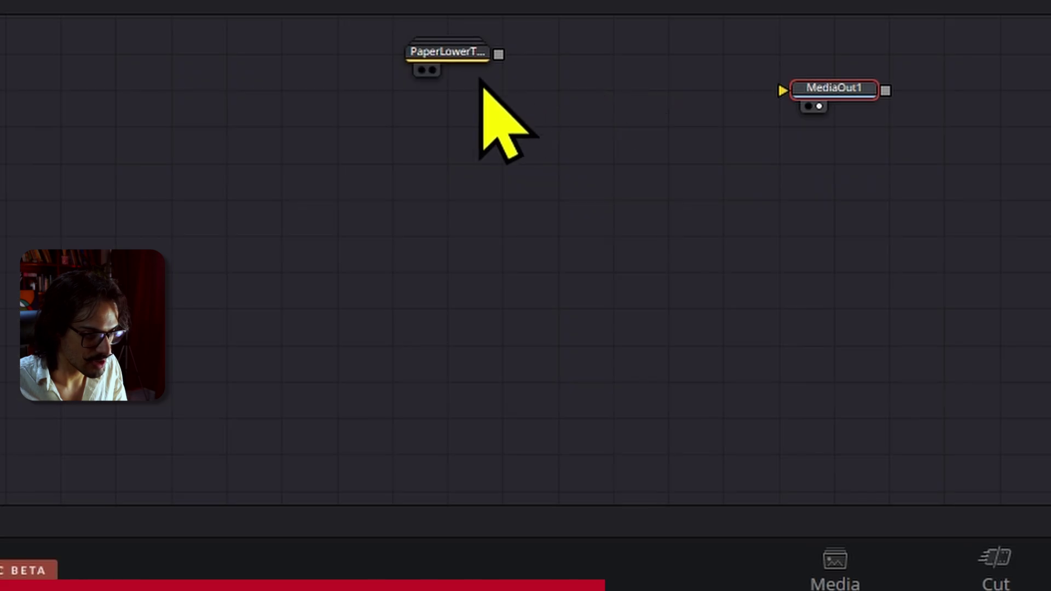
drag(270, 431, 257, 438)
key(ctrl+e)
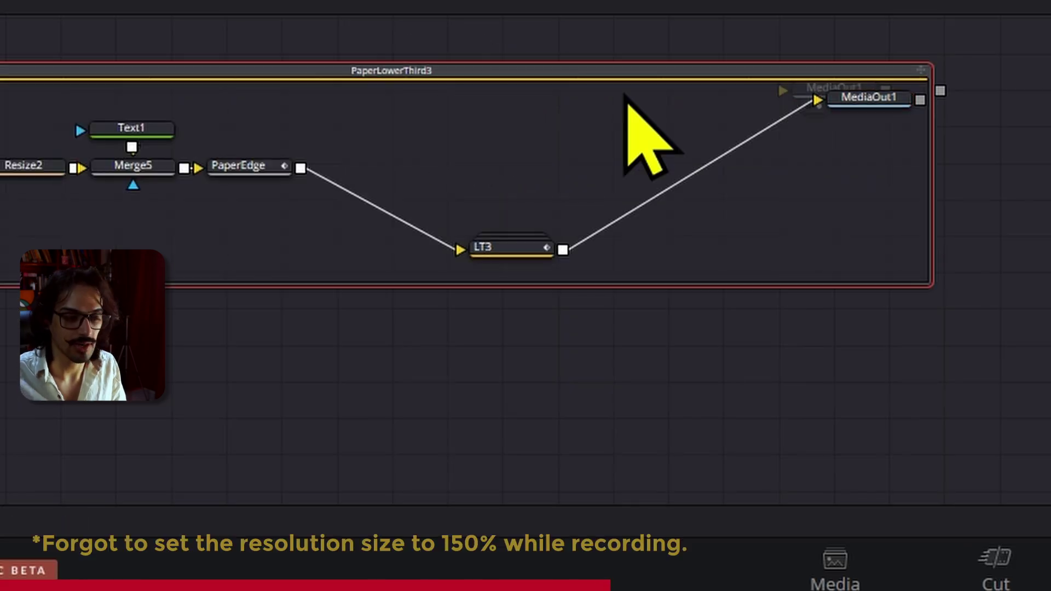
drag(628, 86, 595, 202)
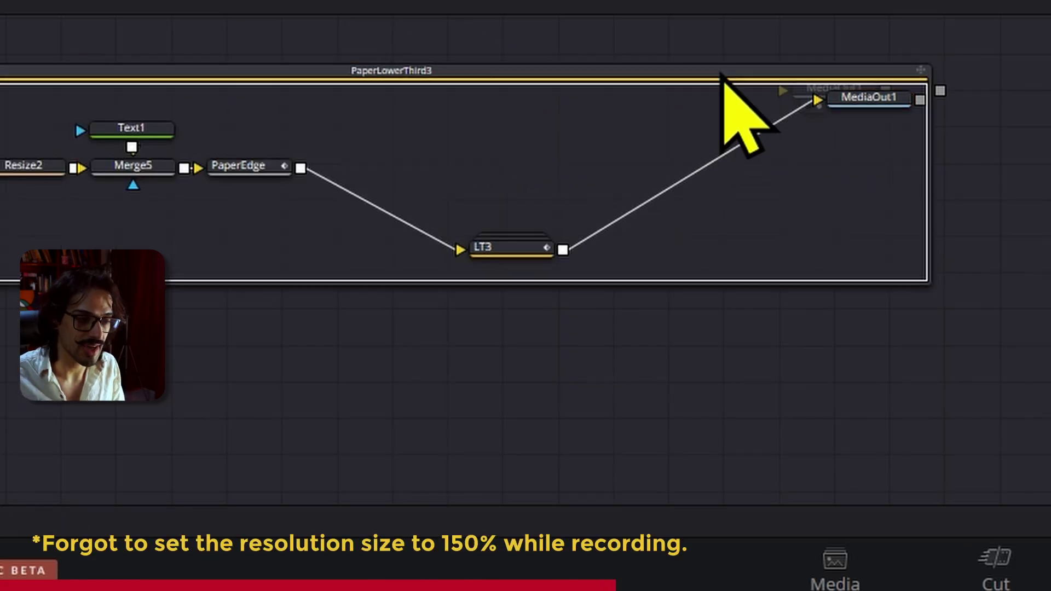
drag(722, 77, 711, 213)
Move the group's inner MediaOut1 node down-left, away from the outer one, then collapse the group
click(873, 244)
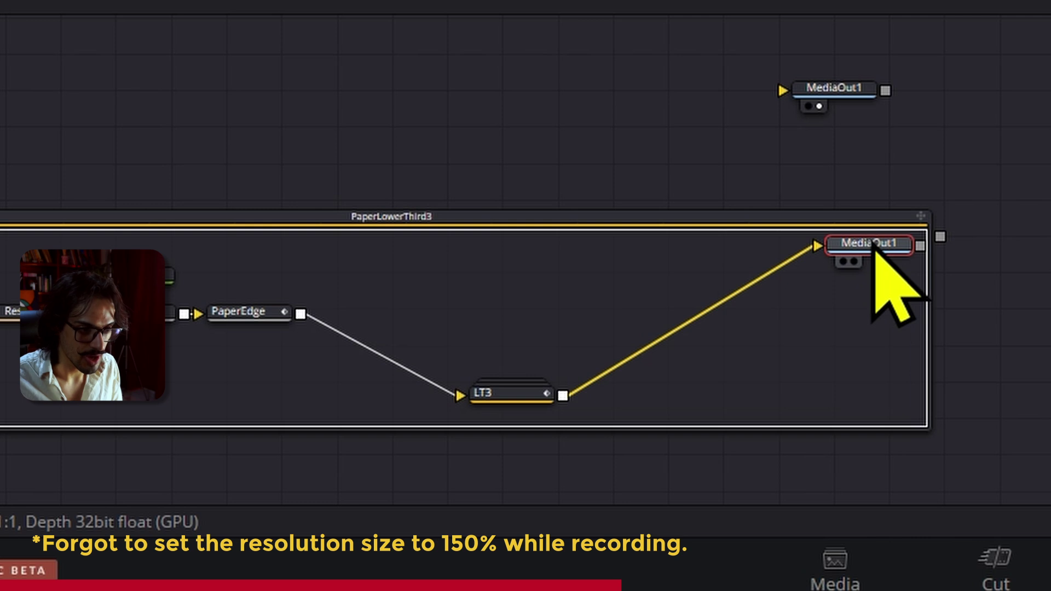
mouse_move(869, 258)
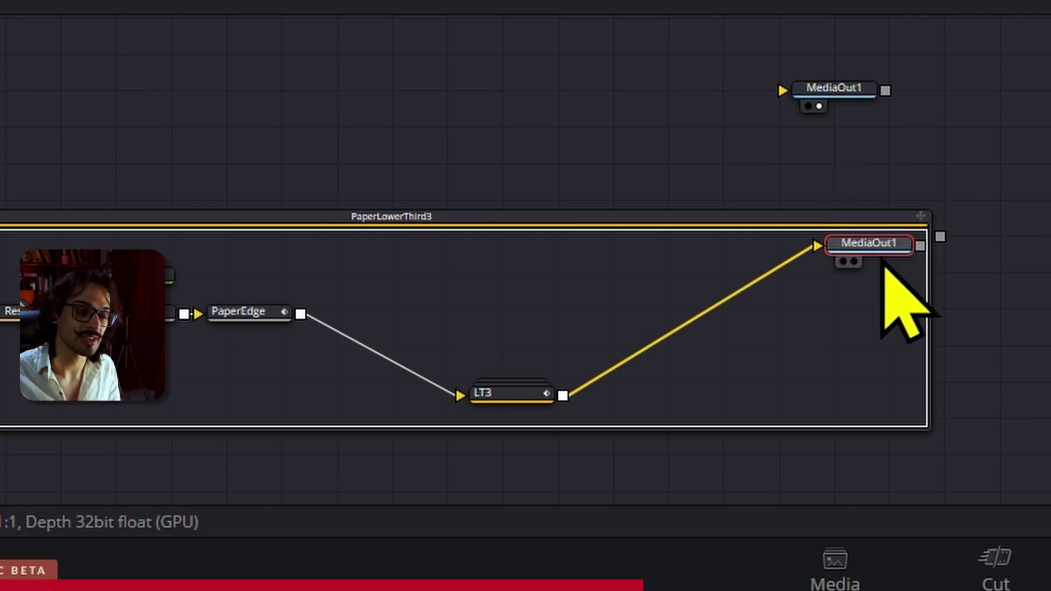
drag(884, 253, 834, 289)
click(859, 101)
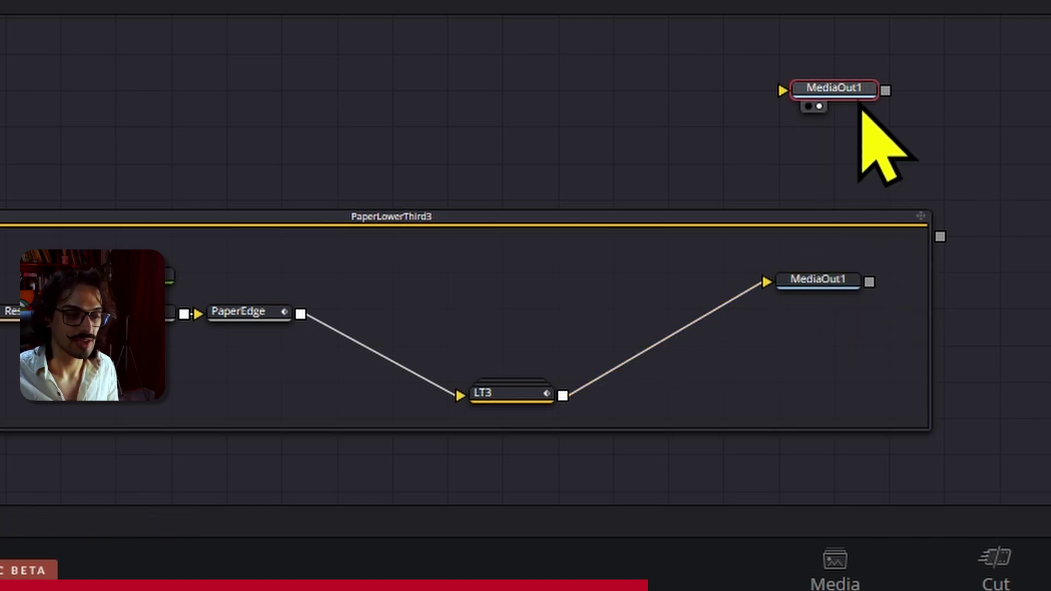
click(750, 220)
double_click(746, 222)
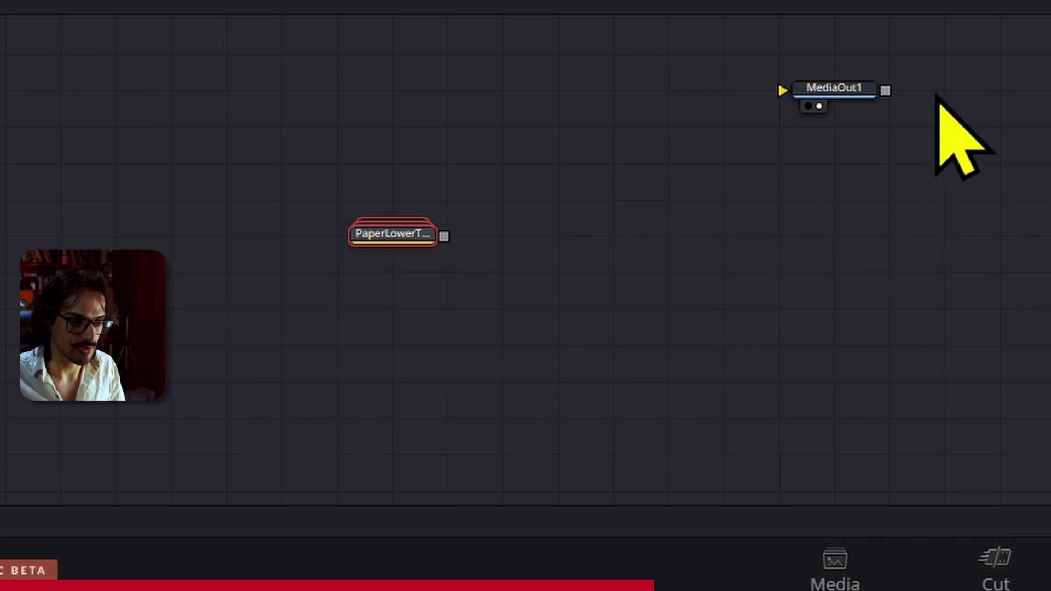
click(937, 99)
Back on the Edit page, move Paper Lower Third 3 up to V6, play it, and copy it higher
click(702, 577)
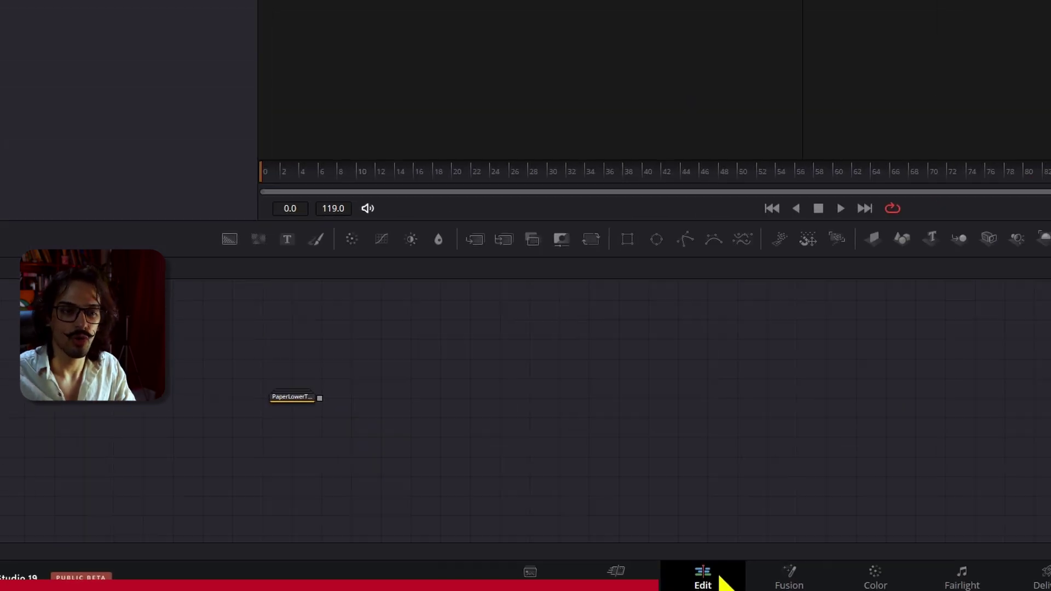
drag(441, 504, 439, 480)
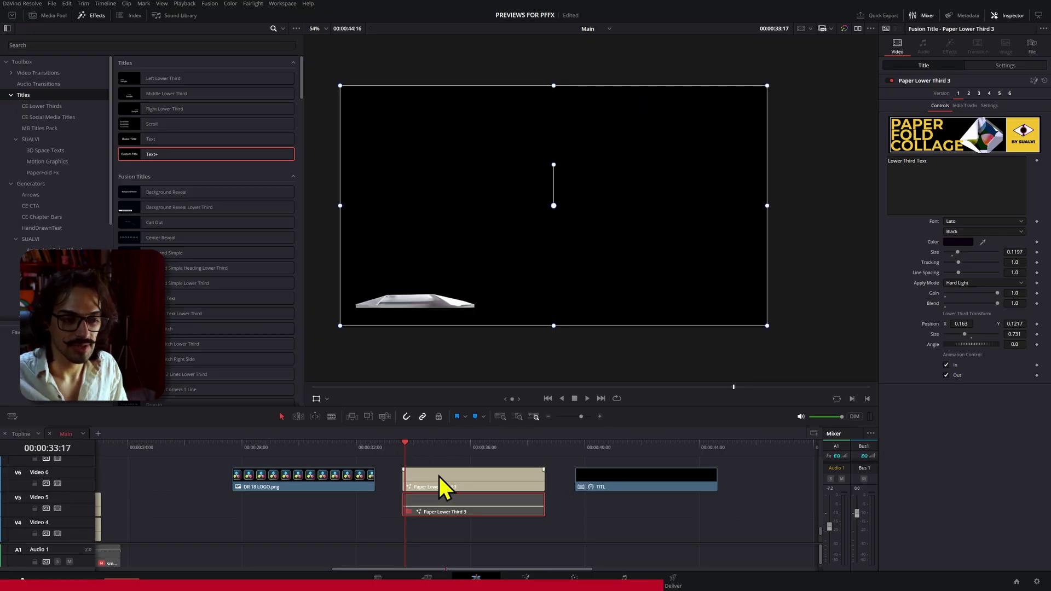
key(space)
key(space)
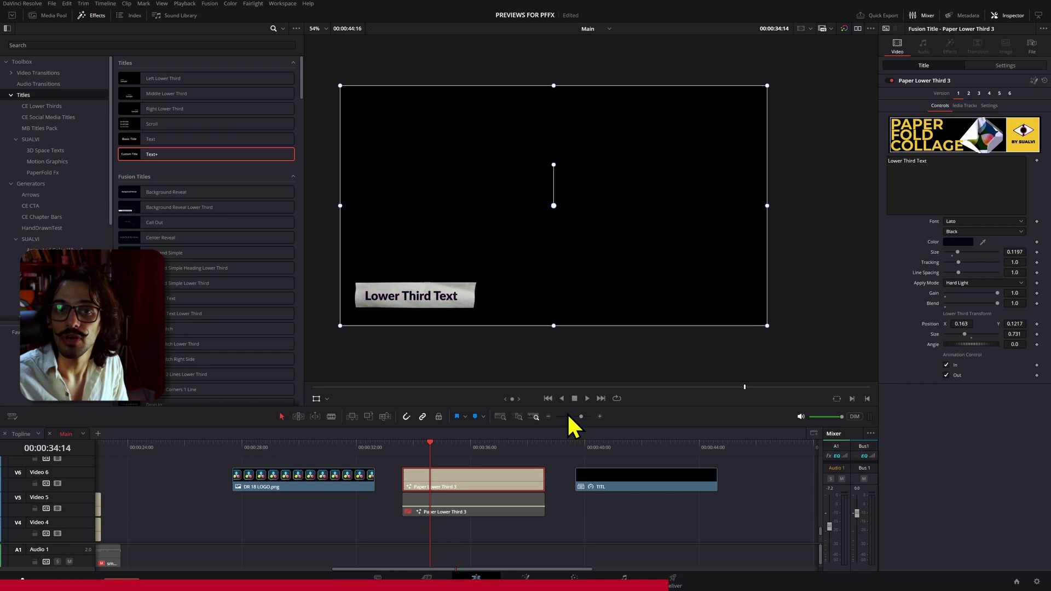
drag(461, 475, 461, 463)
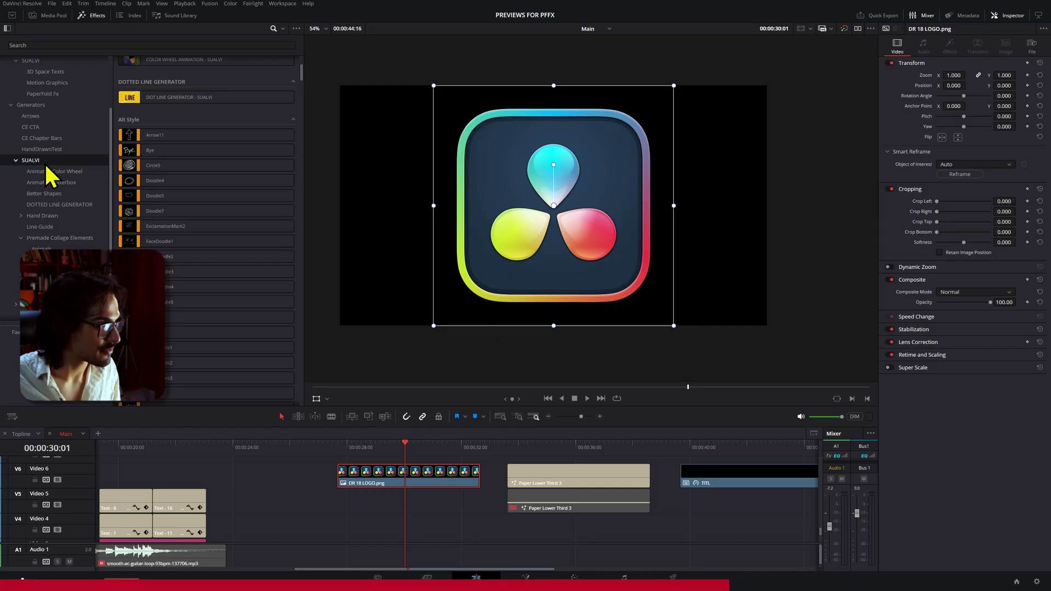
Search Effects for 'PAP' and drop SUALVI-PaperFoldCollage 13 onto the DR 18 LOGO clip
click(18, 106)
text(PAP)
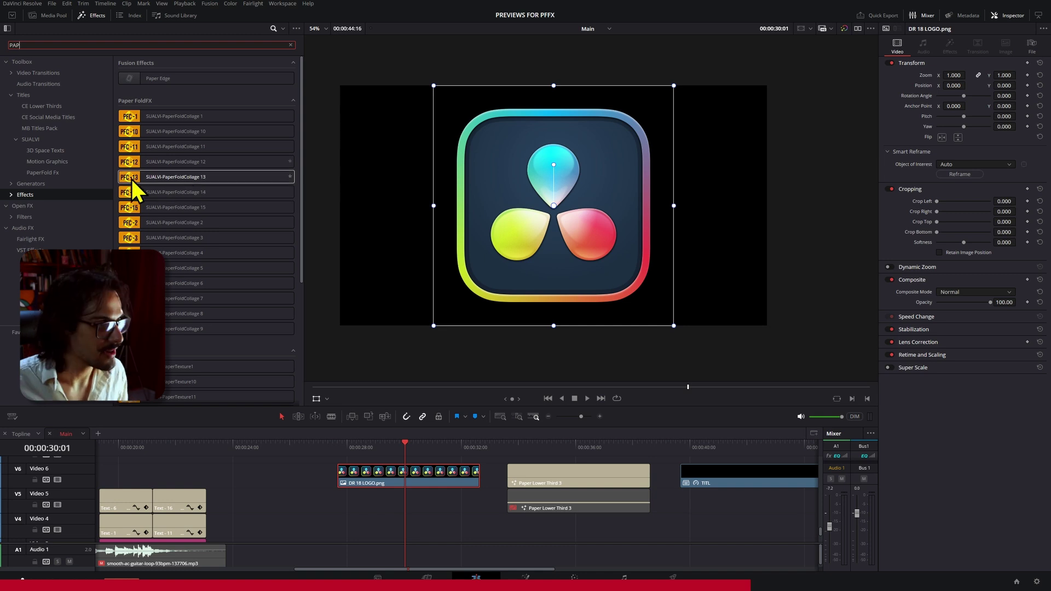
drag(133, 181, 390, 475)
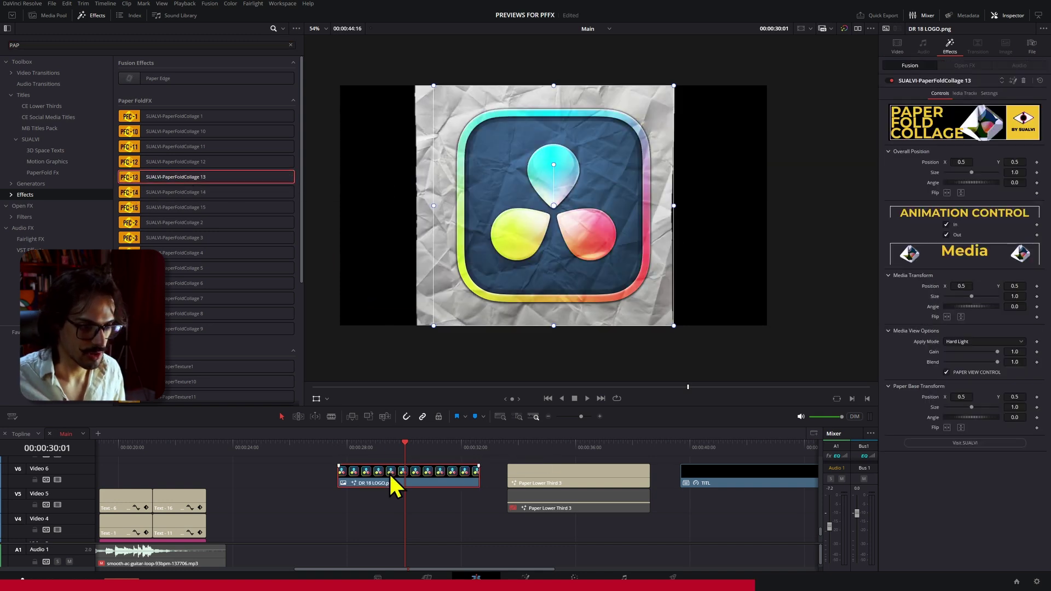
Move the playhead back before the effect starts and play a moment to preview the paper fold
click(332, 442)
click(341, 445)
key(space)
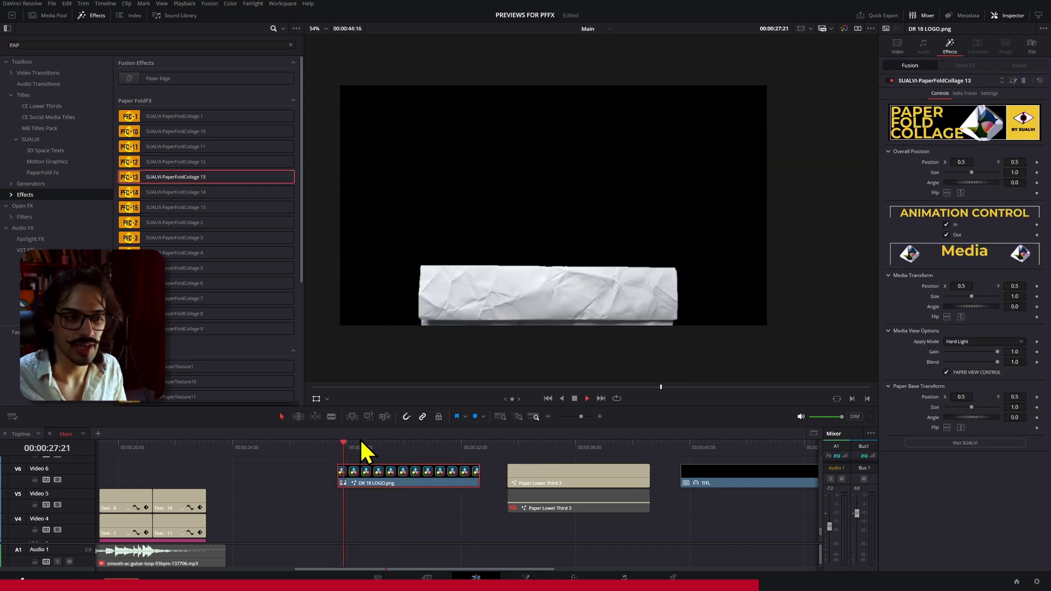
key(space)
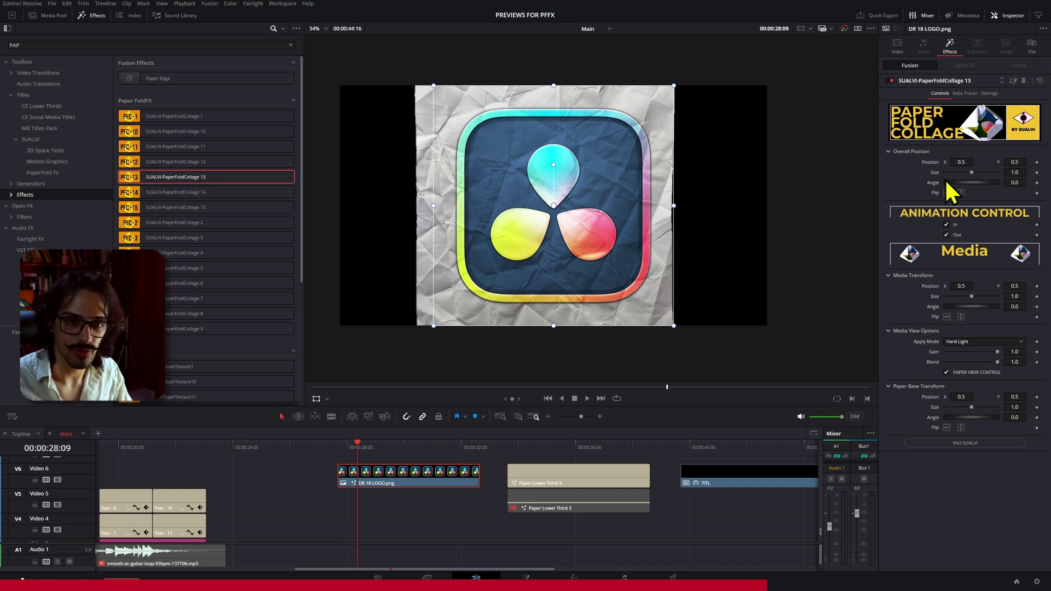
click(965, 96)
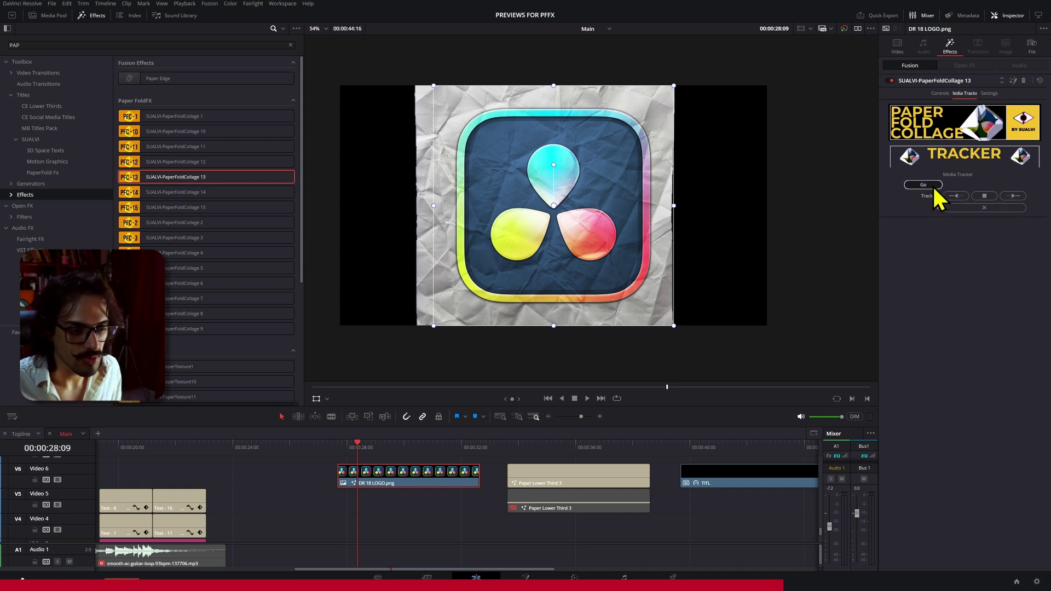
Track the PaperFoldCollage 13 media tracker backward over the logo clip
click(956, 196)
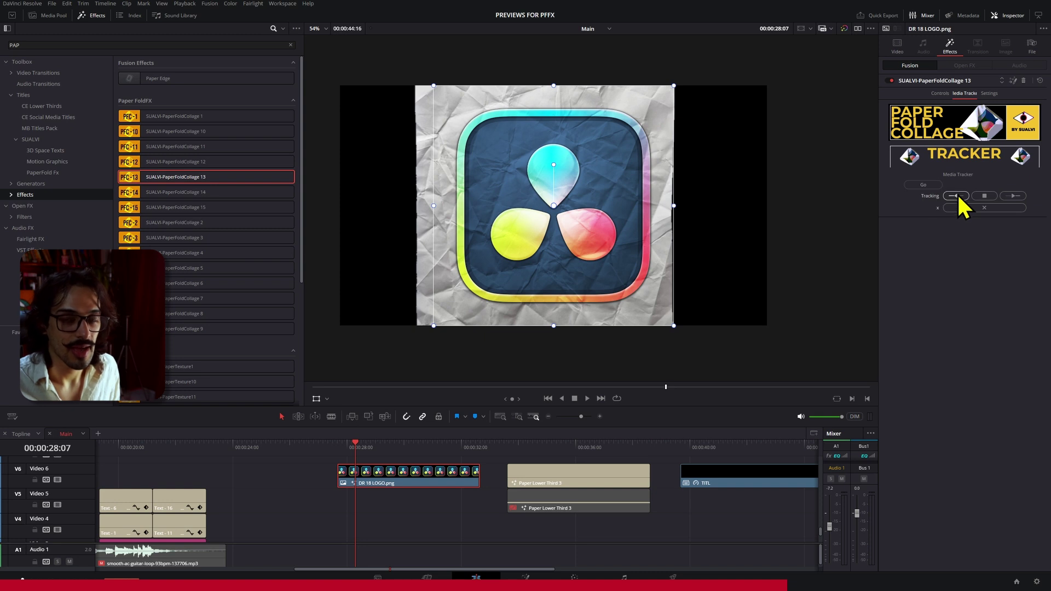